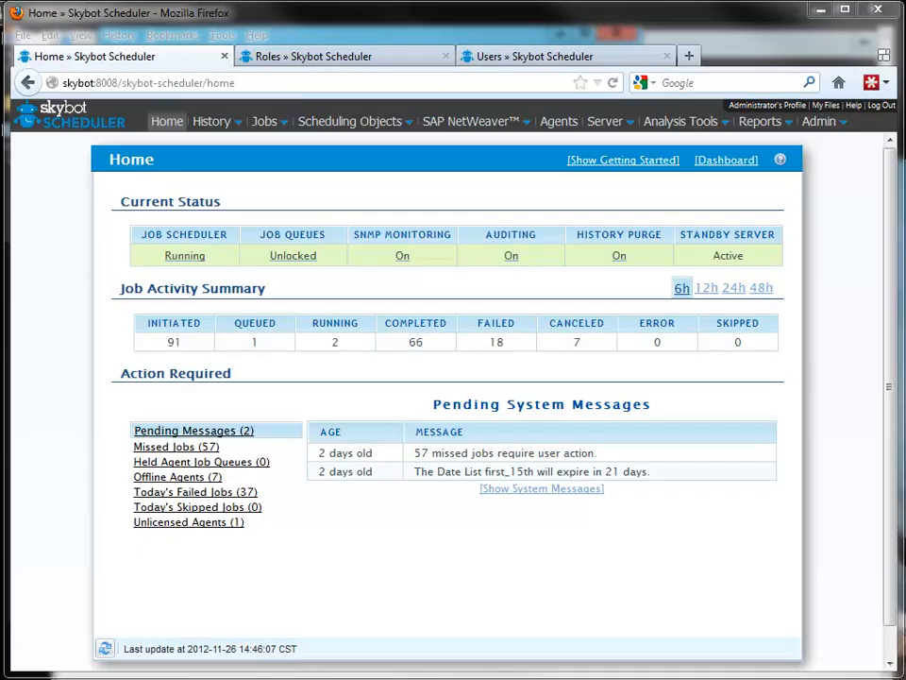
Open the Authentication Configuration section of the system settings for editing and check the available authentication types.
{"action": "mouse_move", "coordinate": [819, 127]}
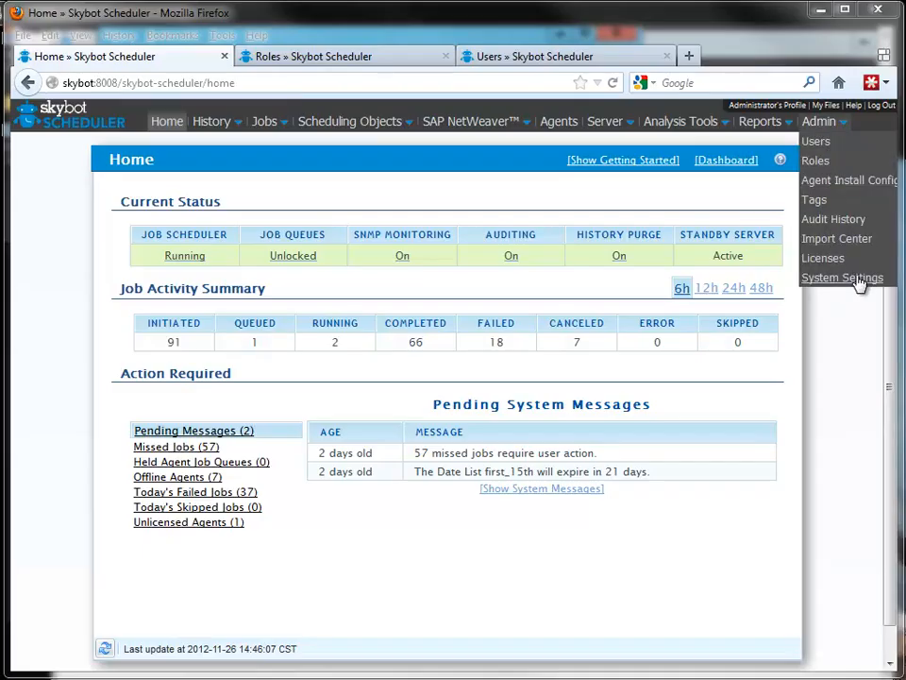
{"action": "left_click", "coordinate": [859, 280]}
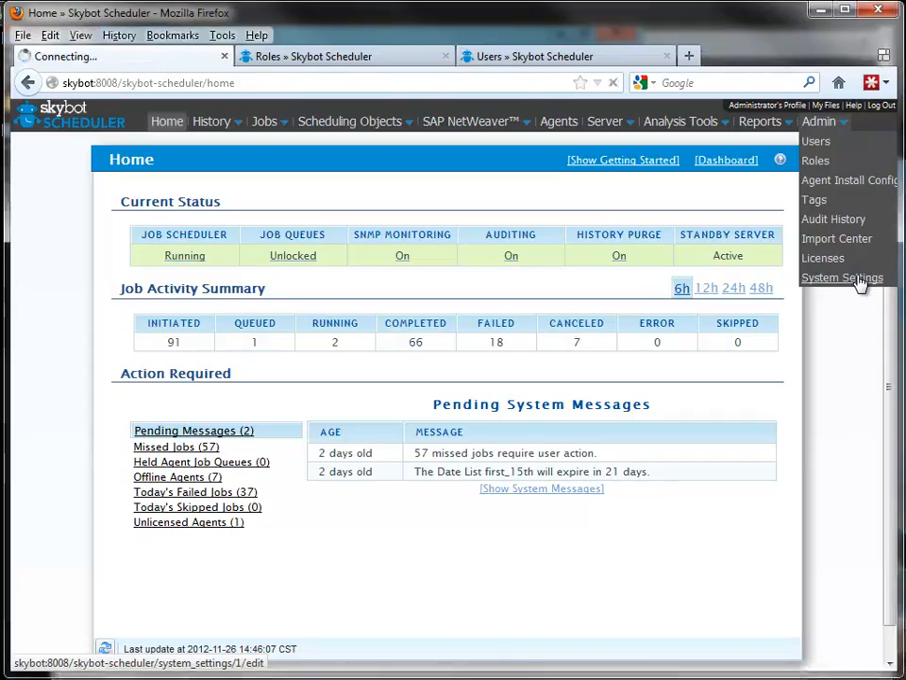
{"action": "scroll", "coordinate": [706, 294], "scroll_direction": "down", "scroll_amount": 5}
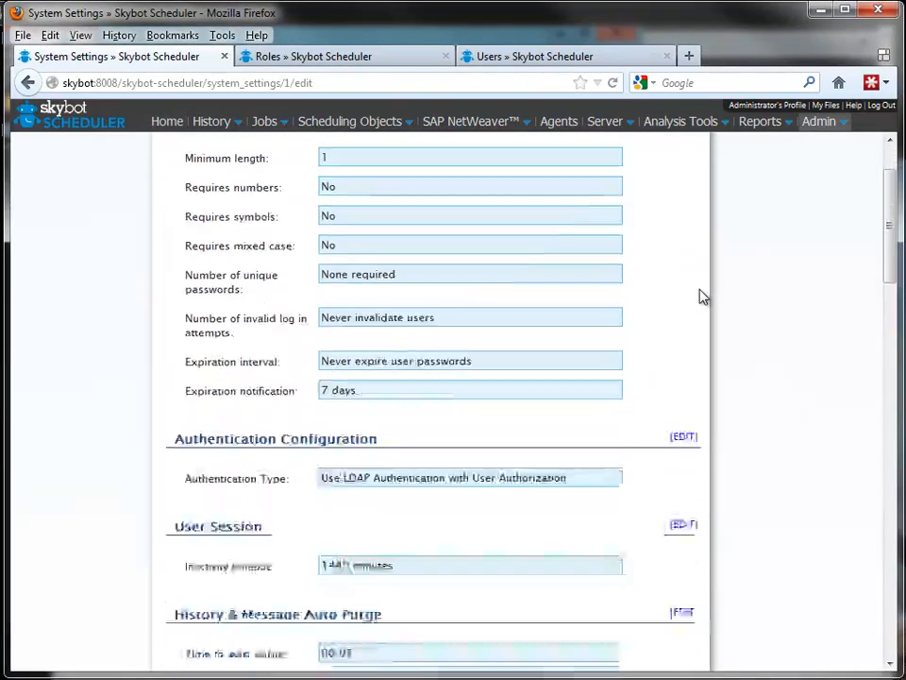
{"action": "left_click", "coordinate": [686, 241]}
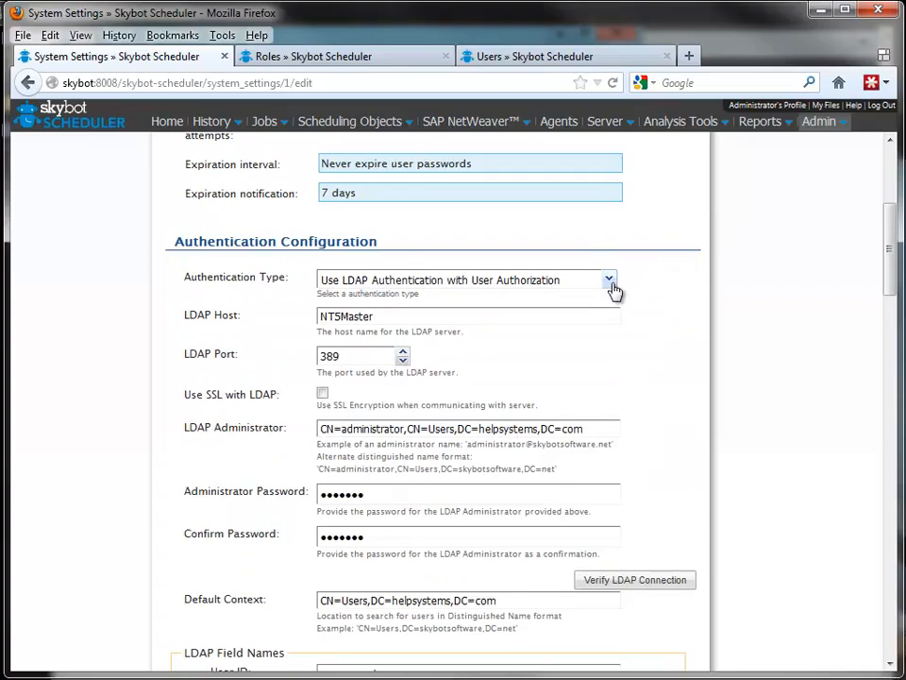
{"action": "left_click", "coordinate": [610, 281]}
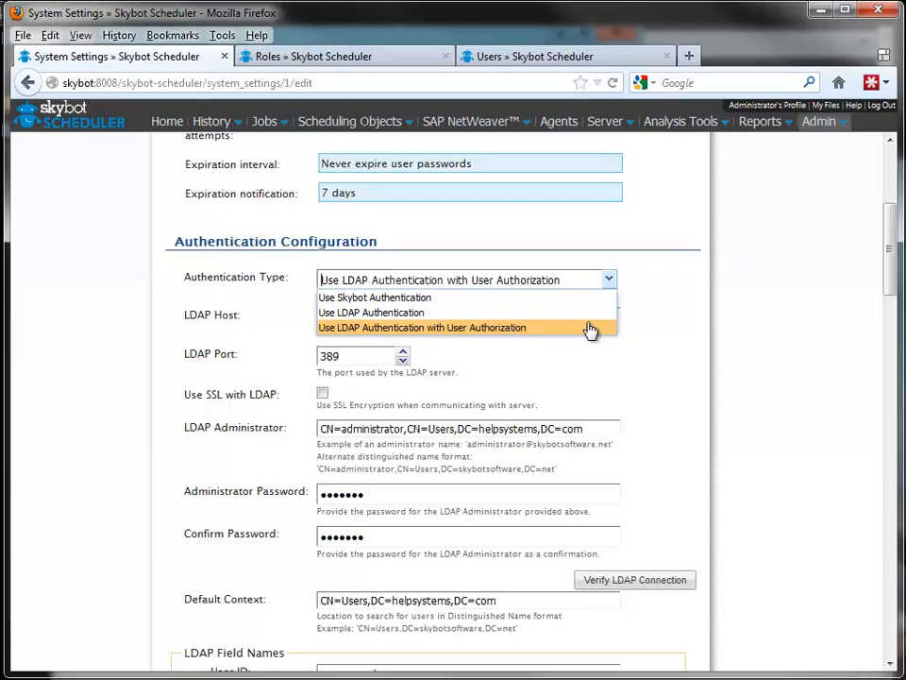
{"action": "left_click", "coordinate": [639, 317]}
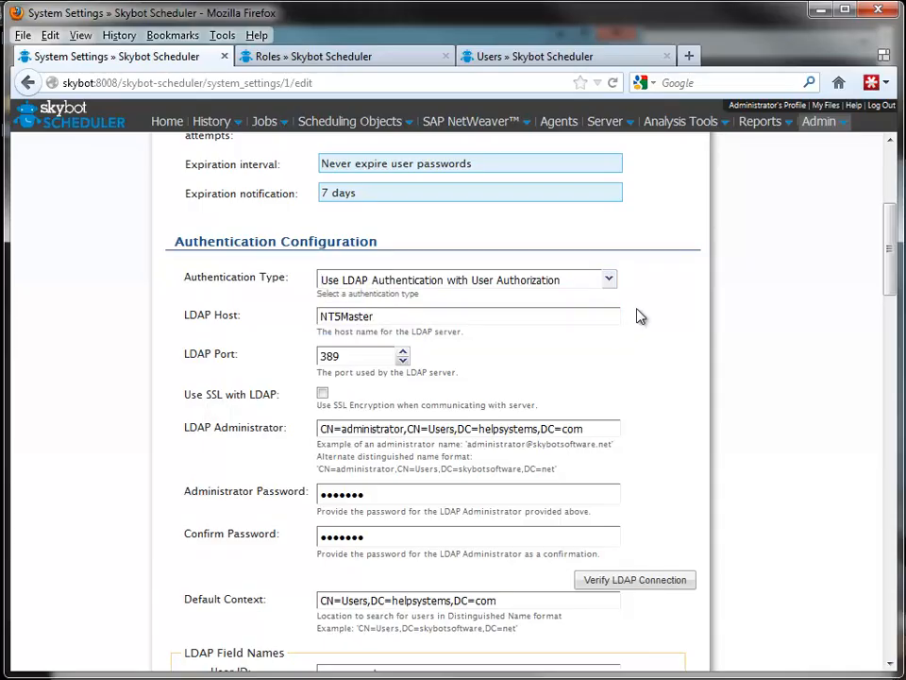
Review the LDAP connection settings, from host and administrator credentials to default context and the LDAP field names.
{"action": "left_click", "coordinate": [533, 319]}
{"action": "left_click", "coordinate": [543, 496]}
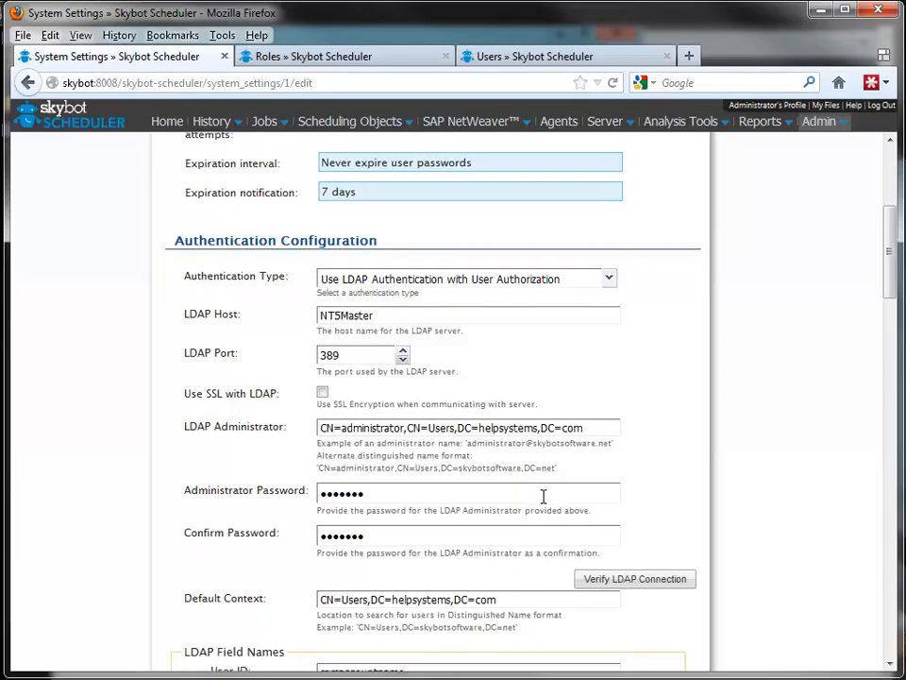
{"action": "scroll", "coordinate": [542, 498], "scroll_direction": "down", "scroll_amount": 2}
{"action": "left_click", "coordinate": [499, 444]}
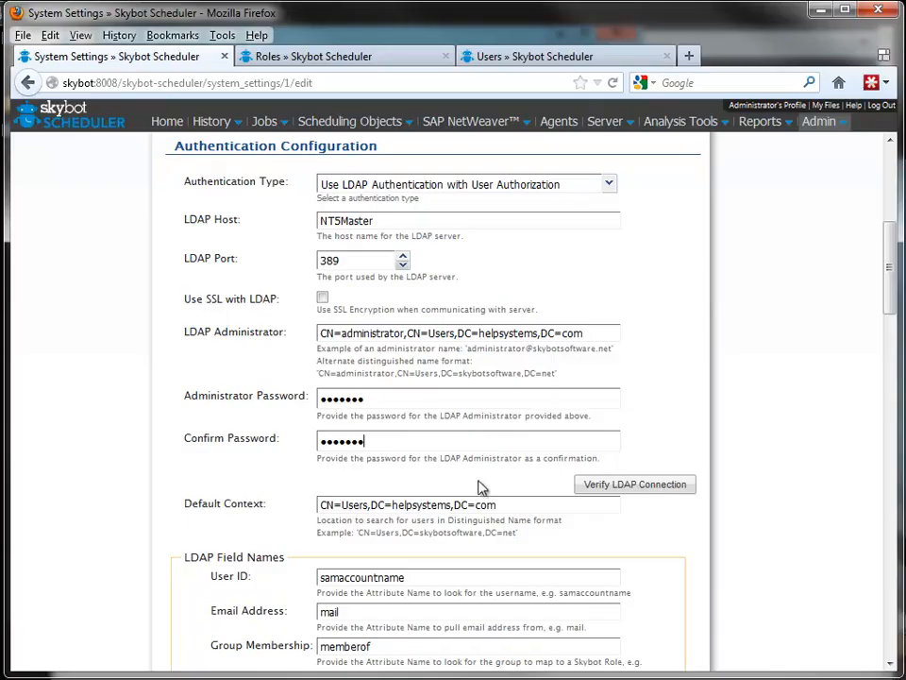
{"action": "left_click", "coordinate": [520, 508]}
{"action": "left_click", "coordinate": [511, 579]}
{"action": "scroll", "coordinate": [510, 578], "scroll_direction": "down", "scroll_amount": 3}
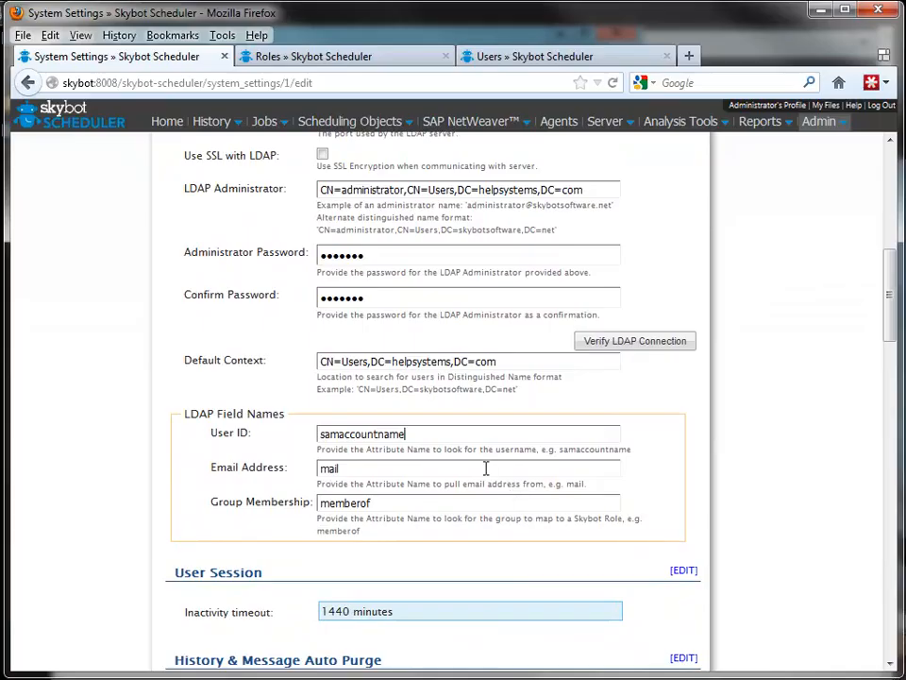
{"action": "left_click", "coordinate": [486, 468]}
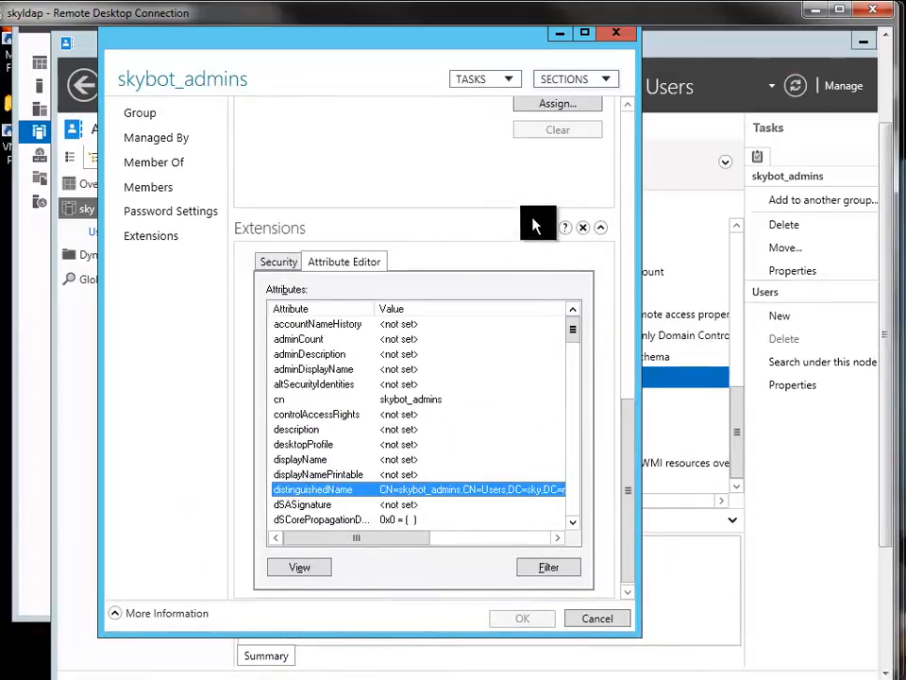
Switch to Active Directory Administrative Center, look over the skybot groups, and open the properties of skybot_admins.
{"action": "left_click", "coordinate": [613, 34]}
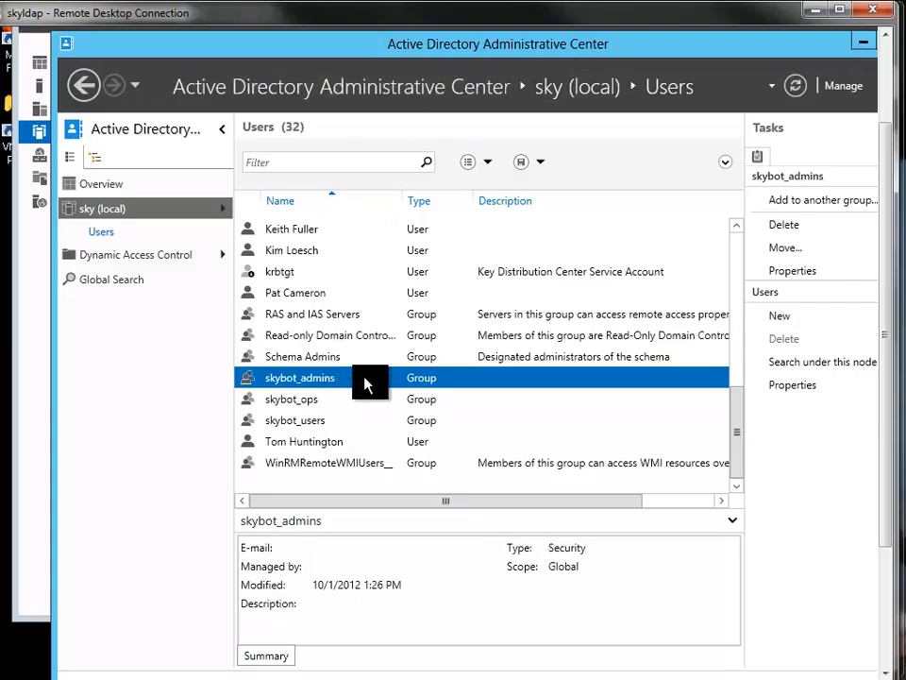
{"action": "left_click", "coordinate": [315, 402]}
{"action": "left_click", "coordinate": [315, 424]}
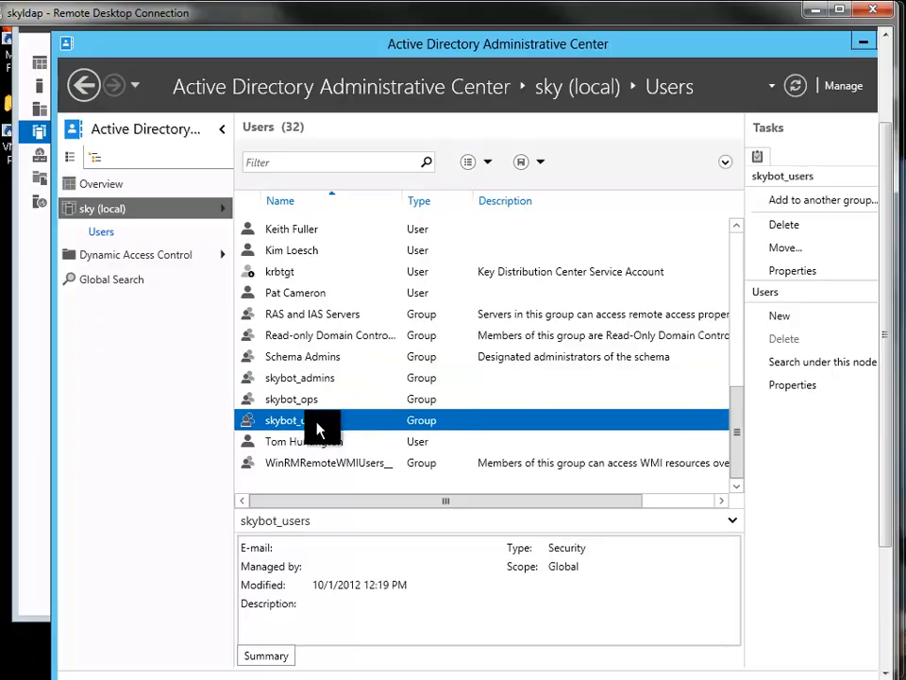
{"action": "left_click", "coordinate": [319, 380]}
{"action": "right_click", "coordinate": [319, 380]}
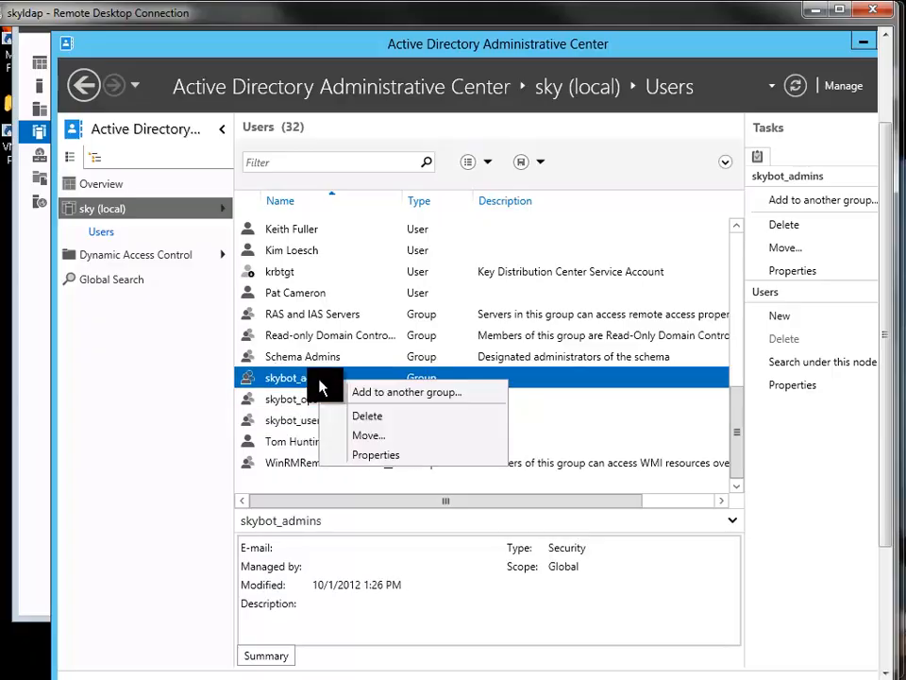
{"action": "left_click", "coordinate": [373, 456]}
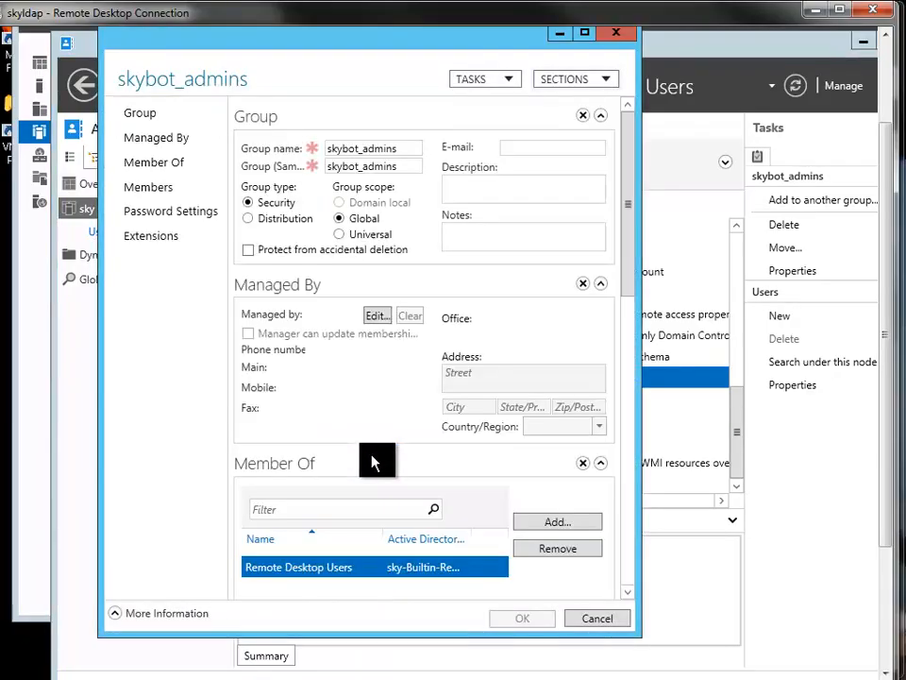
Look through the full member list of the skybot_admins group.
{"action": "left_click", "coordinate": [163, 189]}
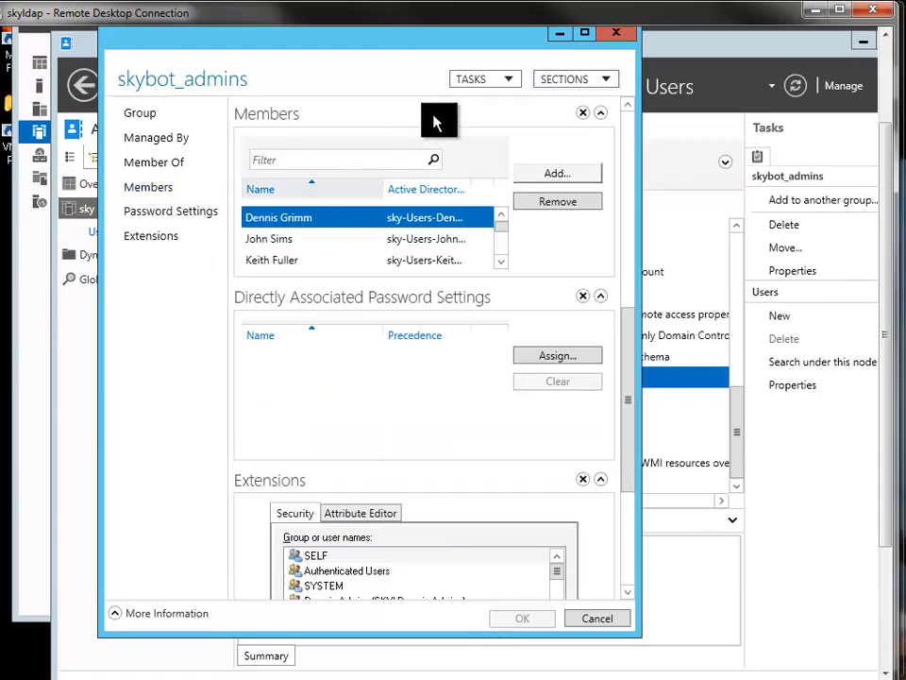
{"action": "left_click", "coordinate": [502, 261]}
{"action": "left_click", "coordinate": [502, 262]}
{"action": "left_click", "coordinate": [501, 262]}
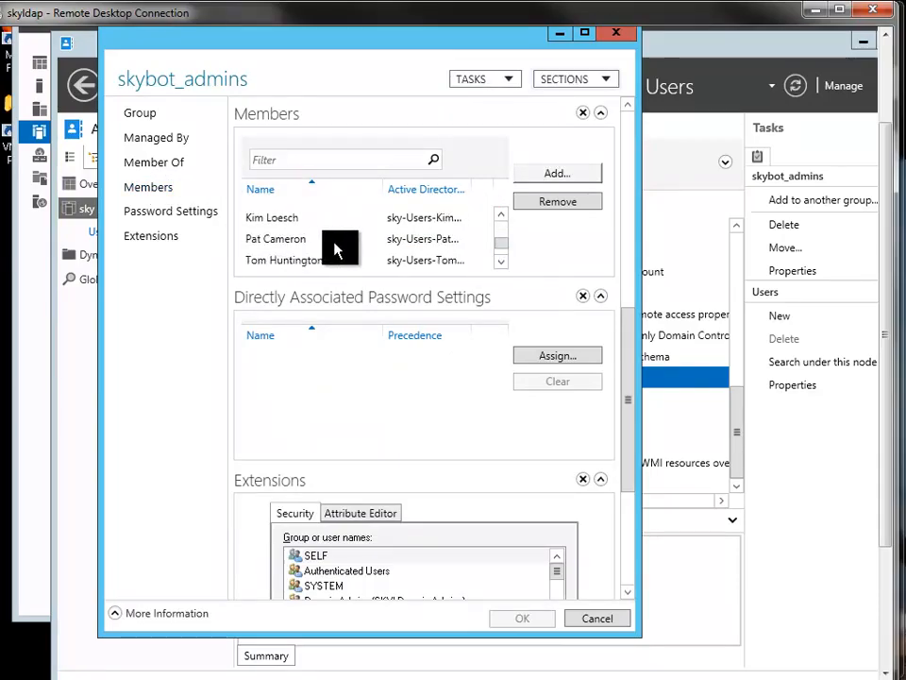
Find the distinguishedName attribute among the extended attributes of the skybot_admins group.
{"action": "left_click", "coordinate": [148, 237]}
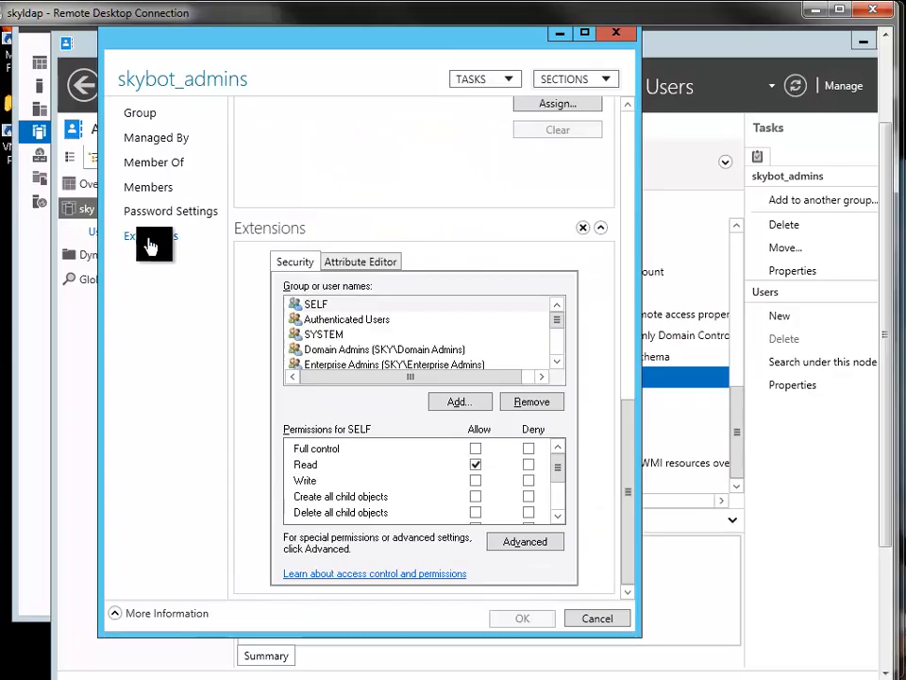
{"action": "left_click", "coordinate": [361, 263]}
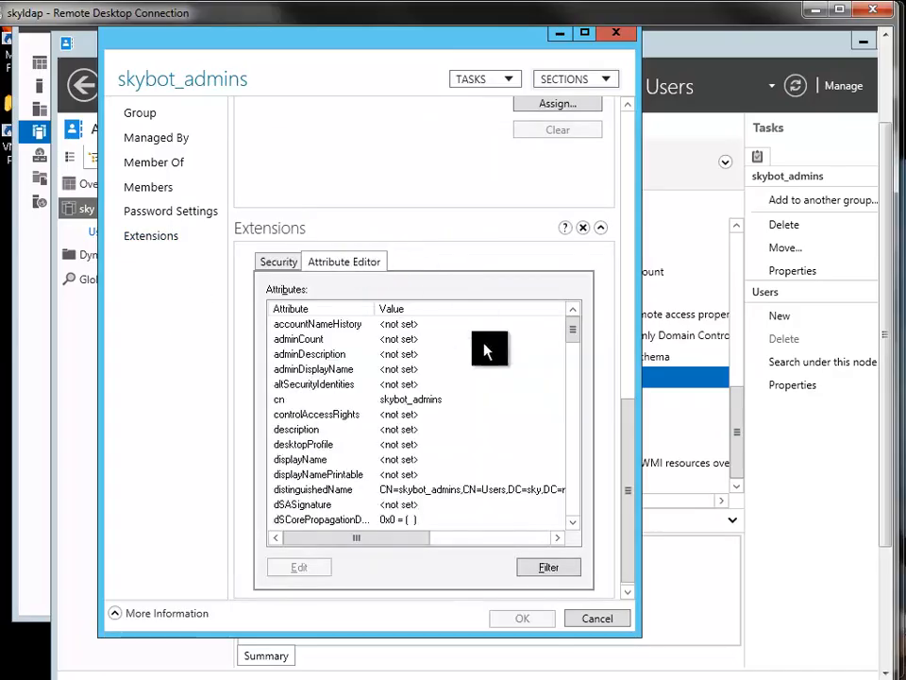
{"action": "left_click", "coordinate": [422, 490]}
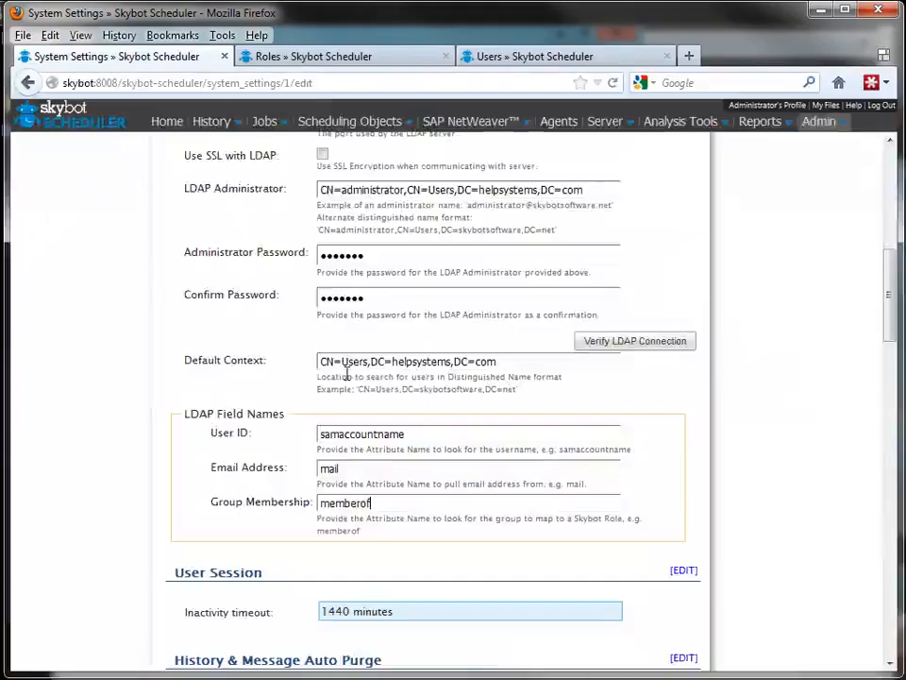
Switch back to Skybot Scheduler in Firefox and open the role named User from the roles list.
{"action": "left_click", "coordinate": [334, 60]}
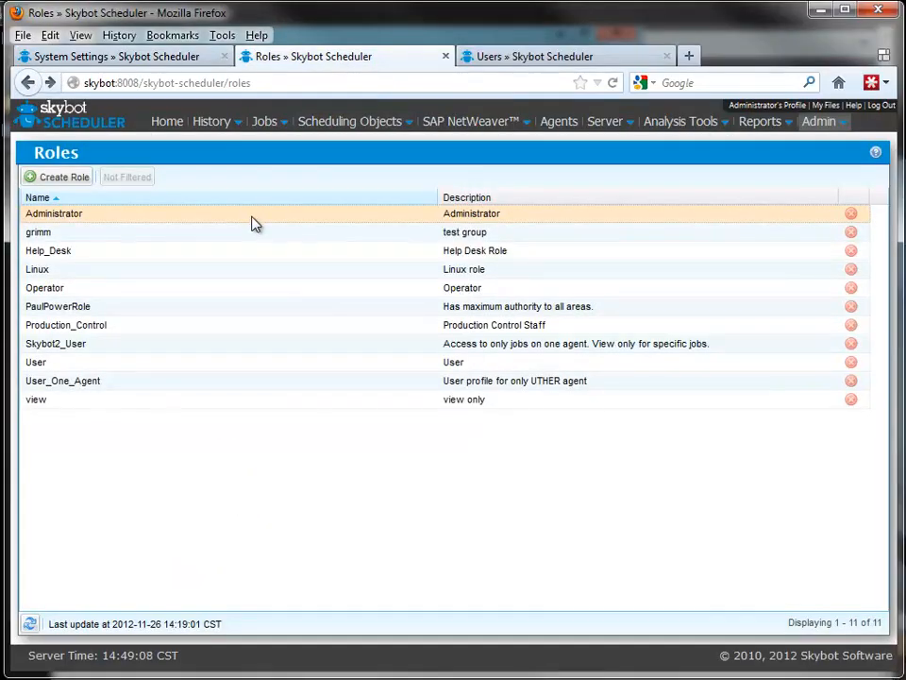
{"action": "left_click", "coordinate": [152, 366]}
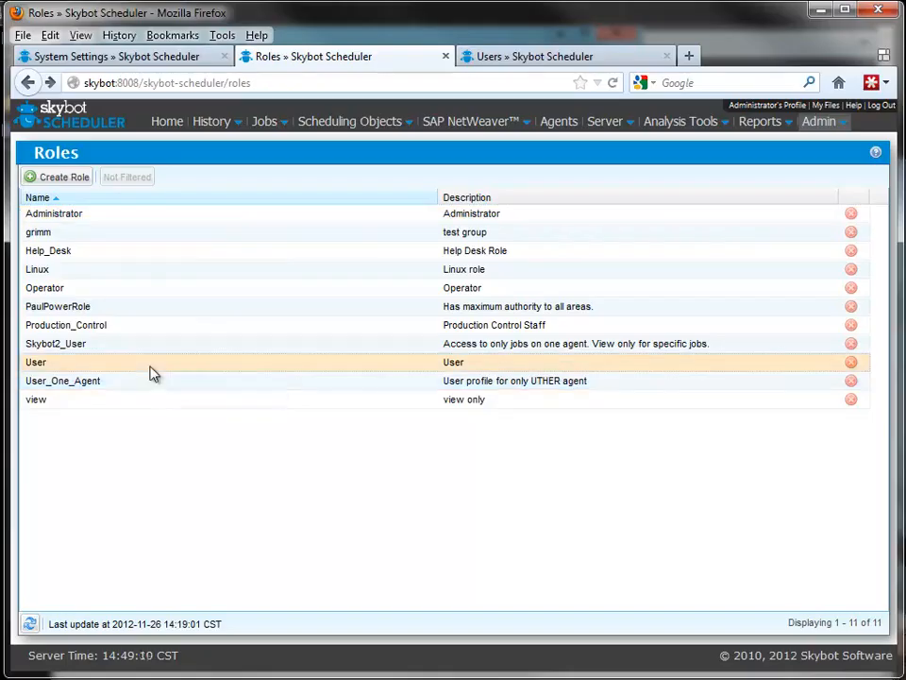
{"action": "right_click", "coordinate": [154, 368]}
{"action": "left_click", "coordinate": [195, 376]}
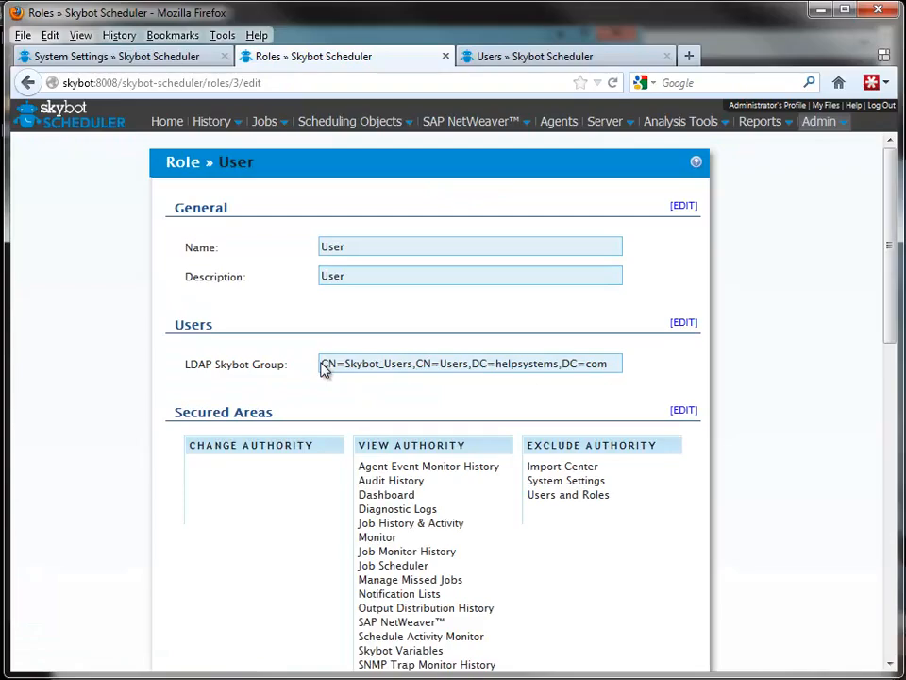
Check the User role's LDAP Skybot Group mapping and open its Secured Areas for editing.
{"action": "double_click", "coordinate": [324, 367]}
{"action": "left_click_drag", "start_coordinate": [347, 365], "coordinate": [629, 370]}
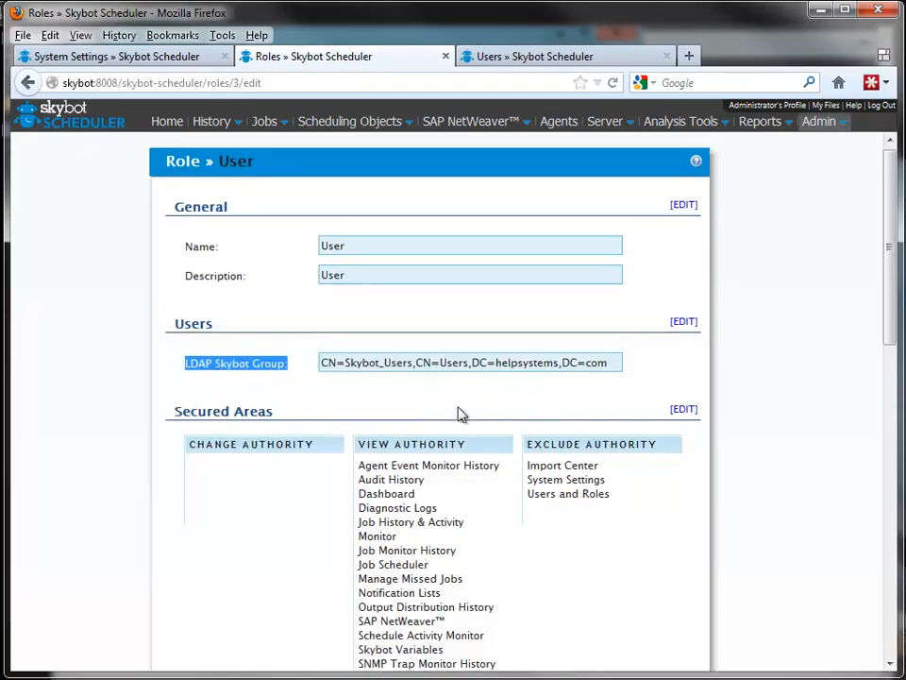
{"action": "scroll", "coordinate": [461, 414], "scroll_direction": "down", "scroll_amount": 3}
{"action": "left_click", "coordinate": [683, 220]}
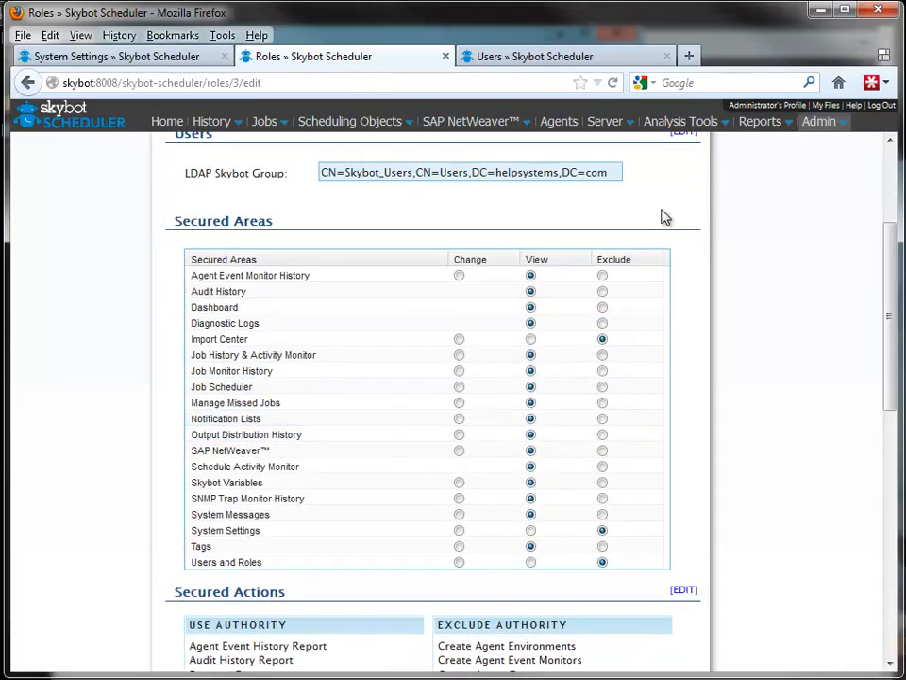
Display the list of Skybot users imported from LDAP.
{"action": "left_click", "coordinate": [564, 61]}
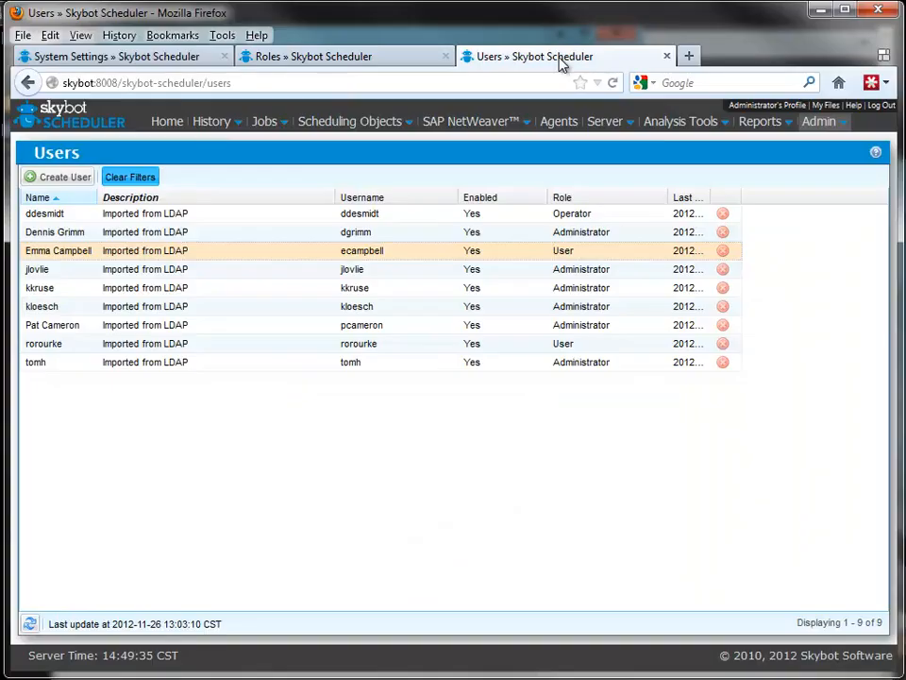